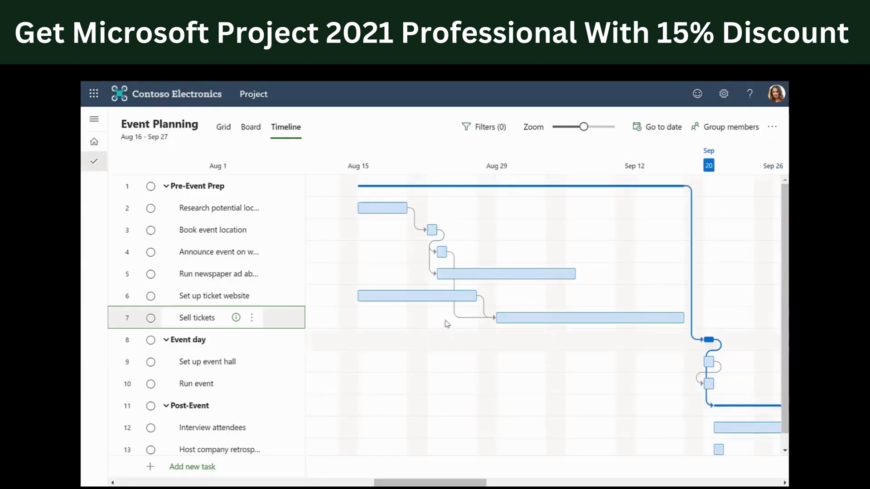
Push 'Set up ticket website' later and link location research to the newspaper ad.
{"action": "left_click_drag", "start_coordinate": [427, 300], "coordinate": [537, 300]}
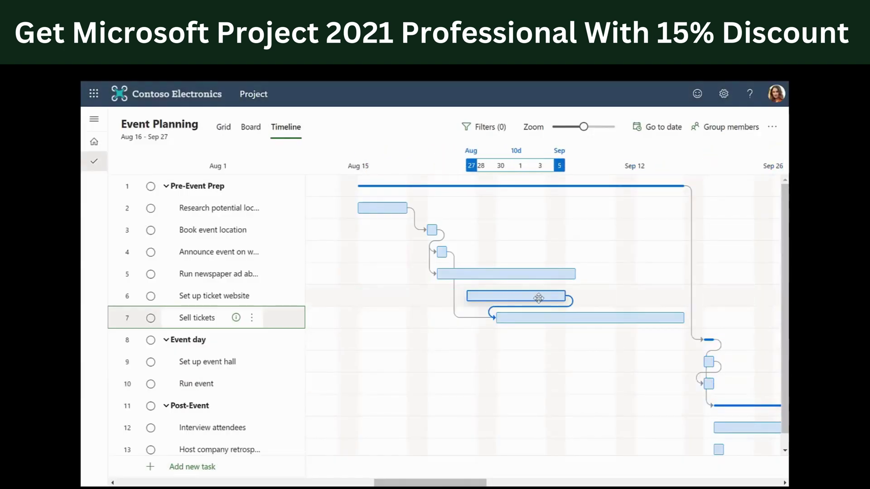
{"action": "left_click_drag", "start_coordinate": [414, 208], "coordinate": [430, 273]}
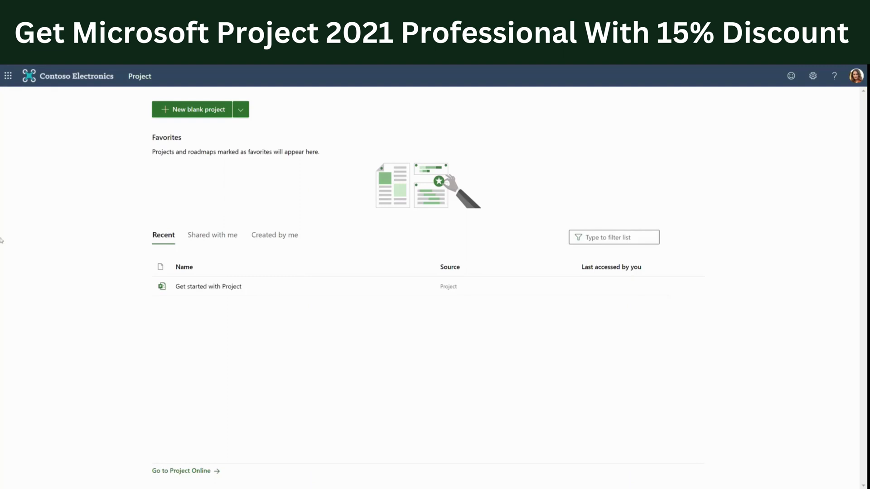
Create a blank project titled 'Video Marketing Campaign' and close its details panel.
{"action": "left_click", "coordinate": [192, 110]}
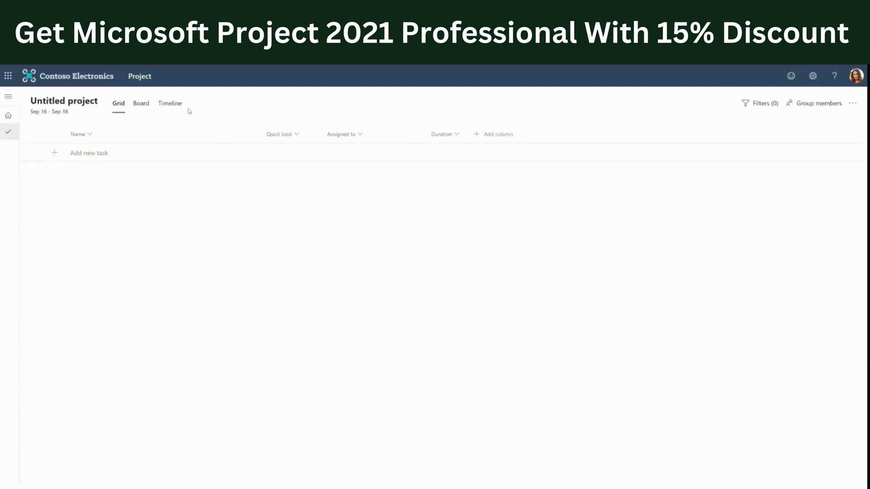
{"action": "left_click", "coordinate": [64, 102]}
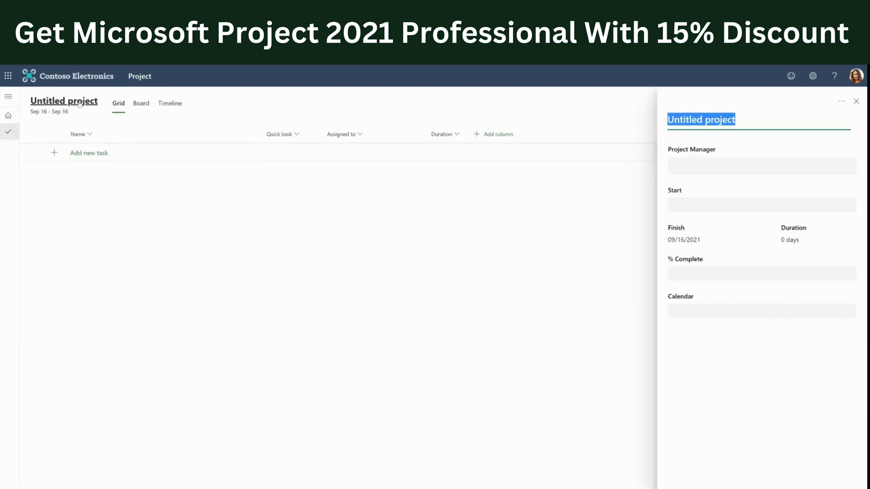
{"action": "type", "text": "Video M"}
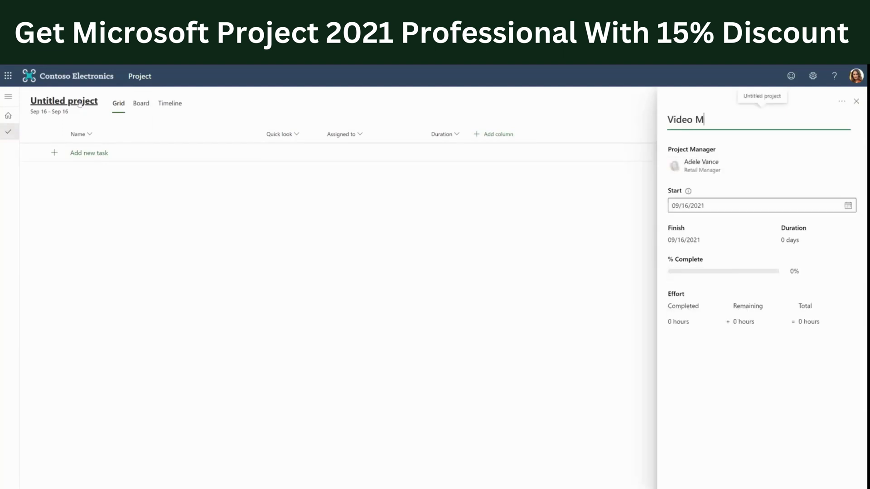
{"action": "type", "text": "arketing Campaign"}
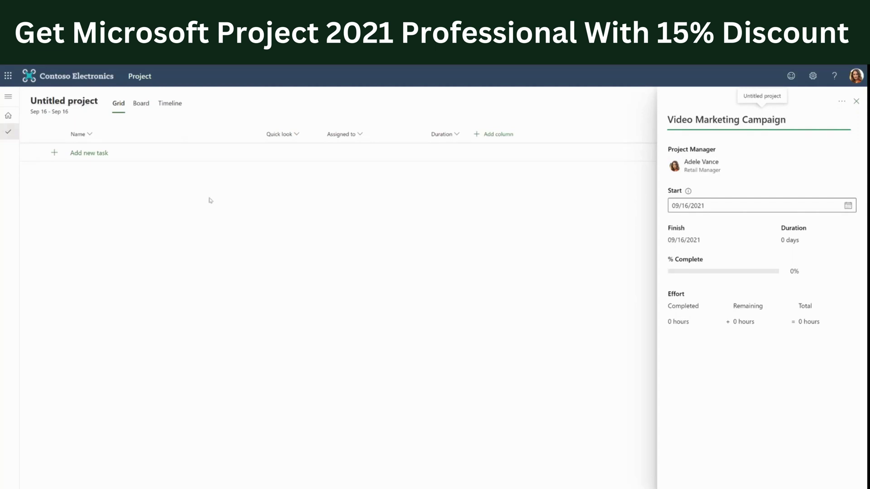
{"action": "left_click", "coordinate": [843, 109]}
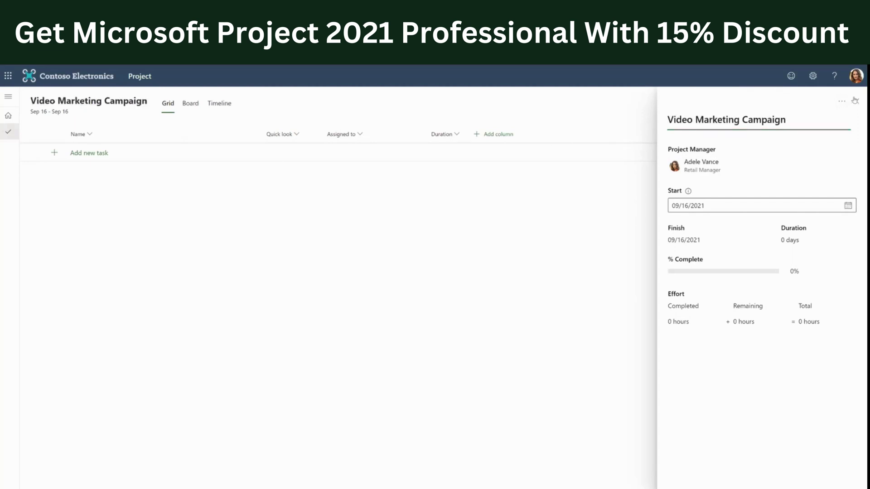
{"action": "left_click", "coordinate": [855, 100]}
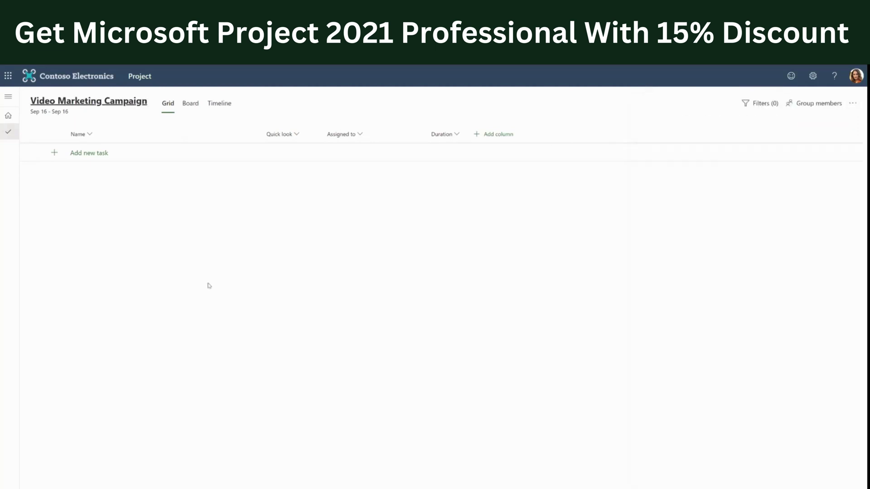
Add Create script with Brainstorm script ideas as its subtask, then start the next task.
{"action": "left_click", "coordinate": [90, 153]}
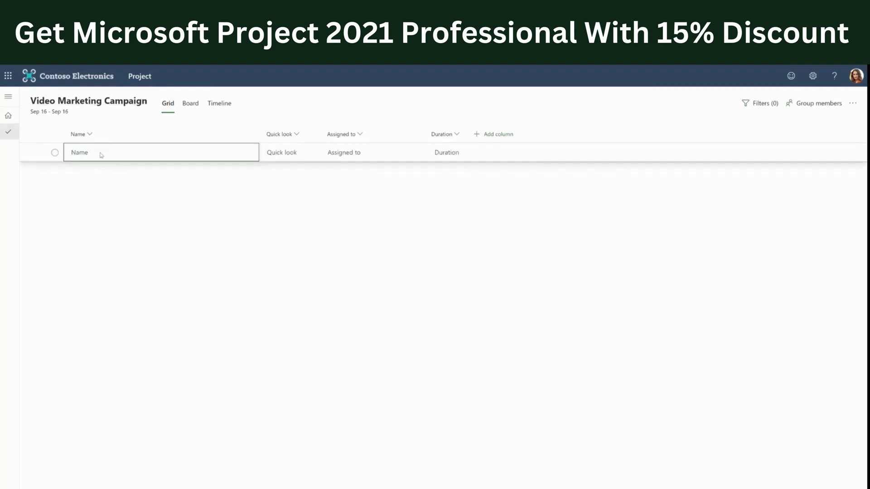
{"action": "type", "text": "Create"}
{"action": "type", "text": " scrip"}
{"action": "type", "text": "t"}
{"action": "key", "text": "Return"}
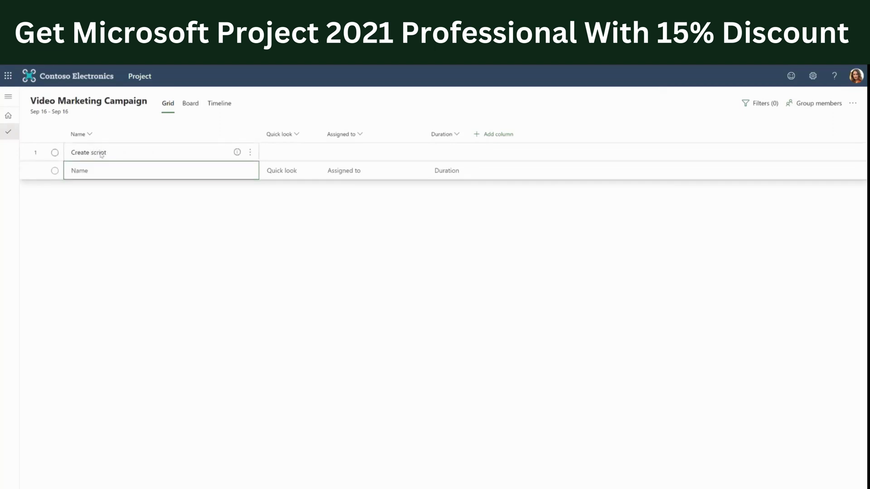
{"action": "type", "text": "Brain"}
{"action": "type", "text": "storm script ideas"}
{"action": "key", "text": "Return"}
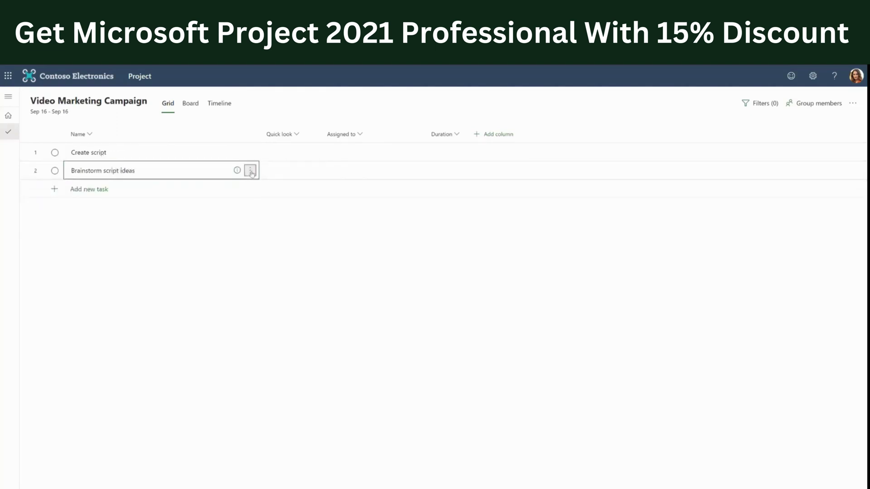
{"action": "left_click", "coordinate": [250, 171]}
{"action": "left_click", "coordinate": [293, 187]}
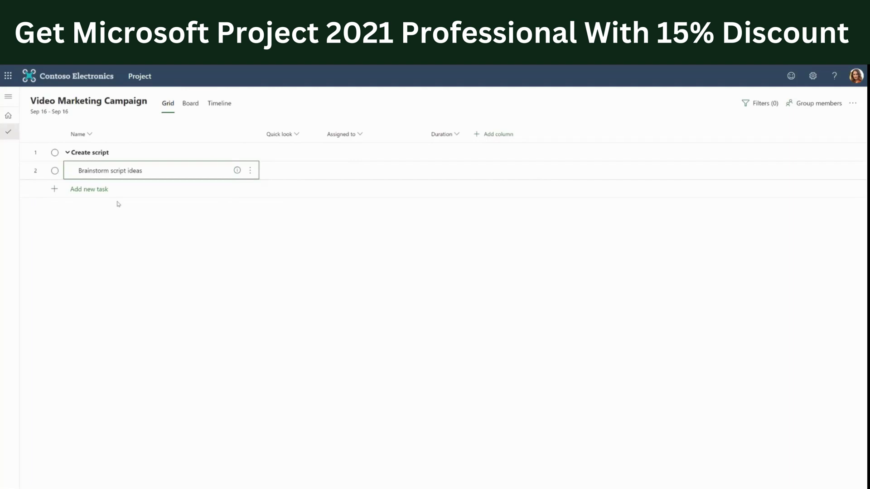
{"action": "left_click", "coordinate": [89, 189]}
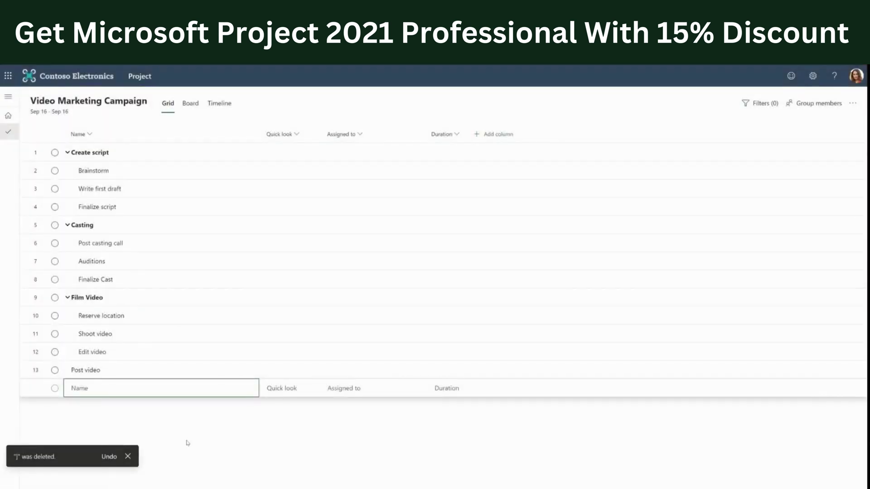
Insert the Effort, Start and Finish columns from the Add column list.
{"action": "left_click", "coordinate": [493, 135]}
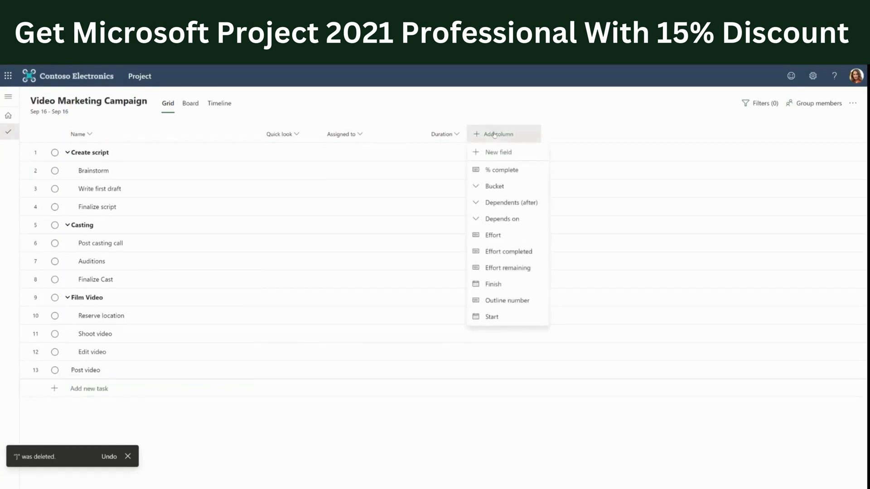
{"action": "left_click", "coordinate": [504, 235]}
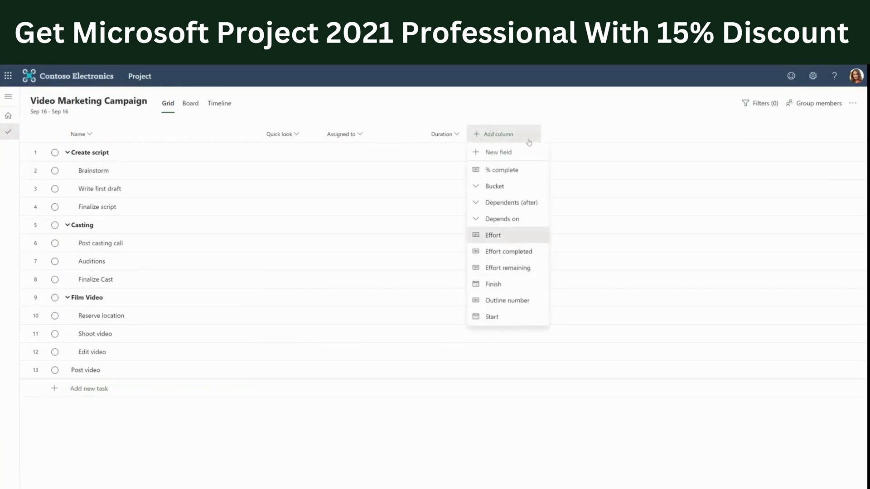
{"action": "left_click", "coordinate": [563, 134]}
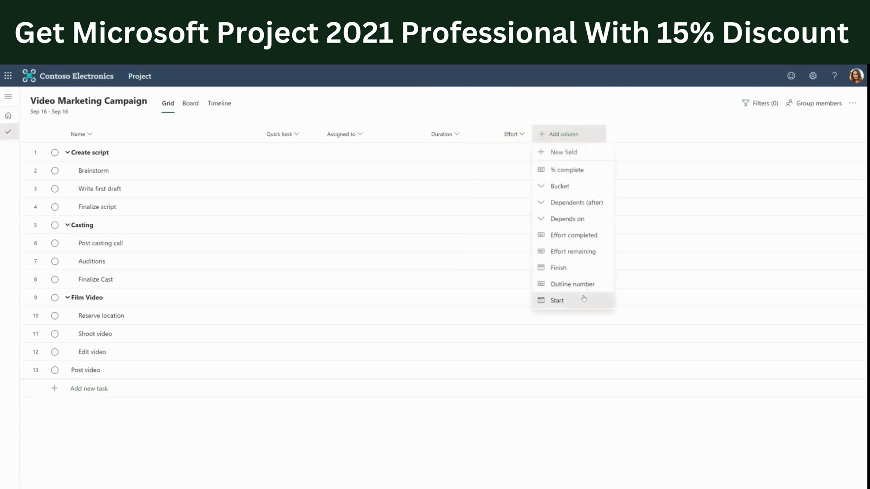
{"action": "left_click", "coordinate": [556, 301]}
{"action": "left_click", "coordinate": [629, 134]}
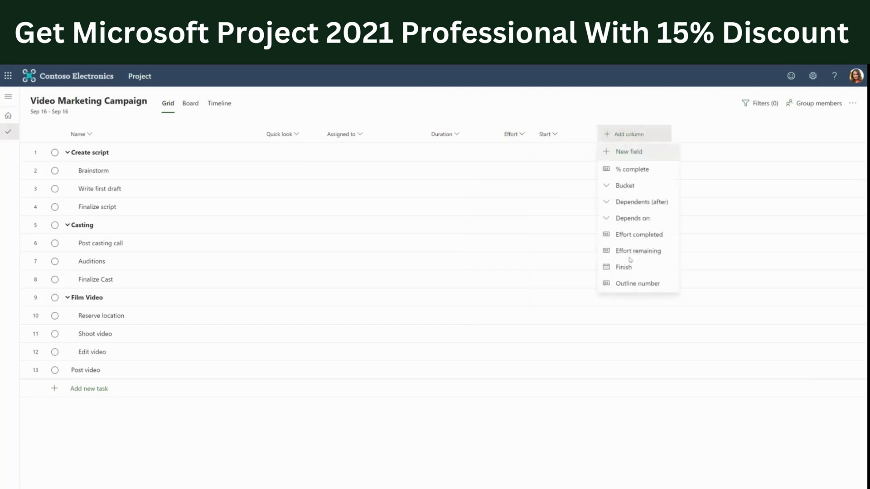
{"action": "left_click", "coordinate": [633, 268]}
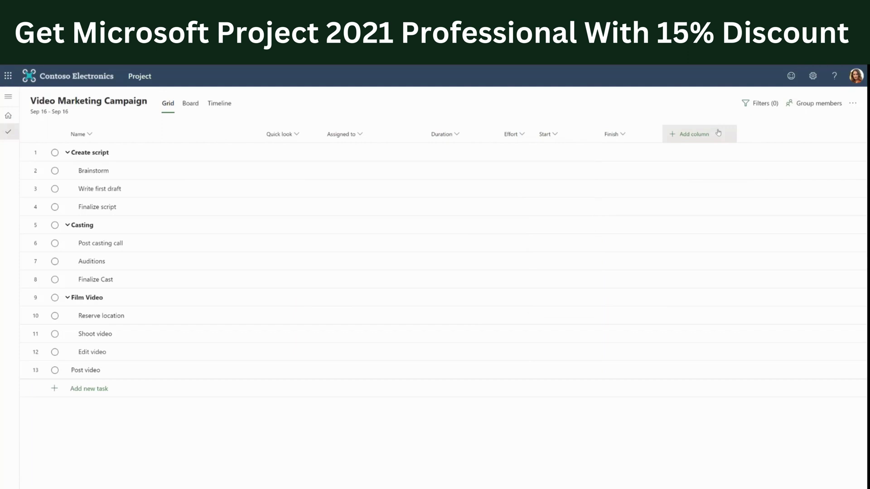
{"action": "left_click", "coordinate": [719, 134]}
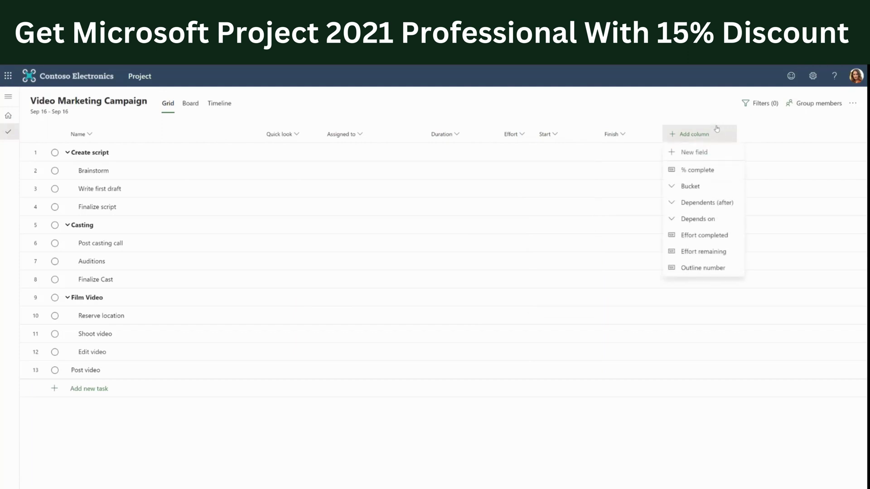
Define a new Number-type field named 'Cost' and create it.
{"action": "left_click", "coordinate": [732, 155]}
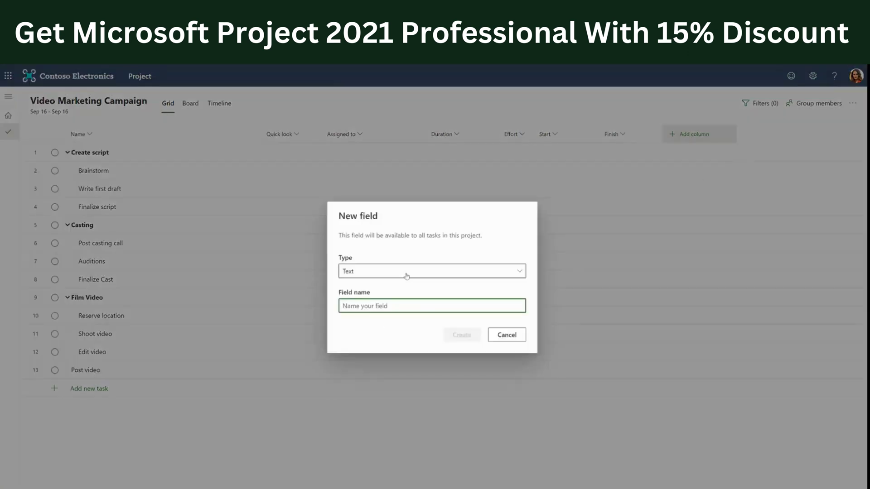
{"action": "left_click", "coordinate": [432, 272]}
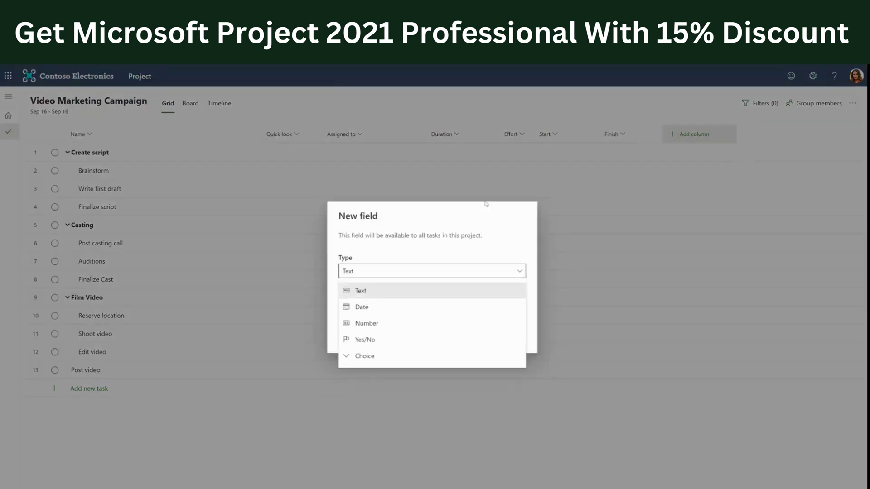
{"action": "left_click", "coordinate": [367, 325]}
{"action": "left_click", "coordinate": [380, 323]}
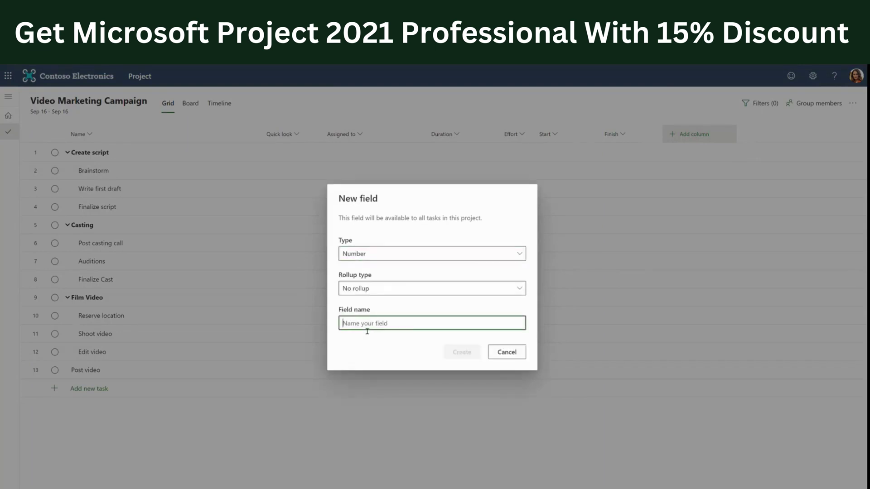
{"action": "type", "text": "Cost"}
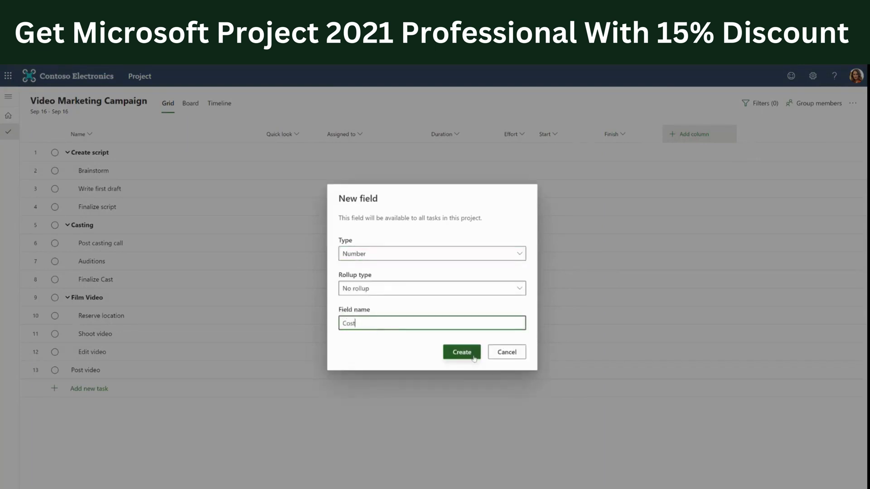
{"action": "left_click", "coordinate": [462, 352]}
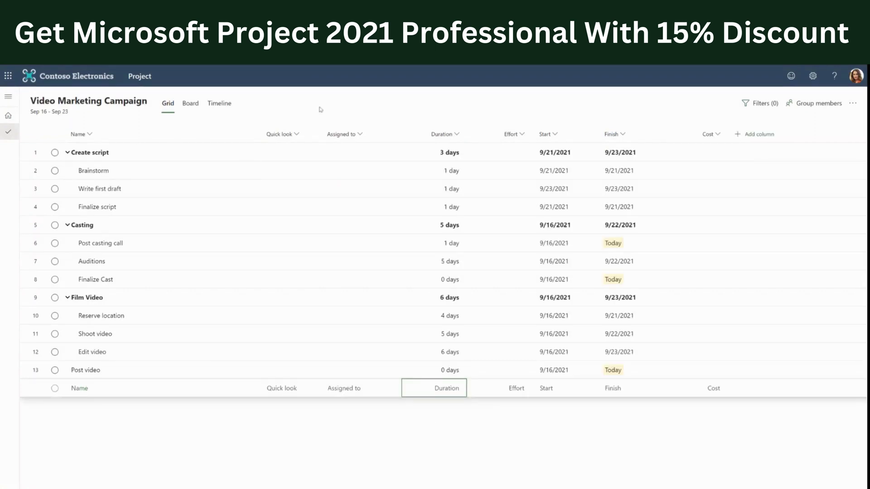
Assign Alex Wilber to Brainstorm script ideas using Just assign, without sharing.
{"action": "left_click", "coordinate": [393, 170]}
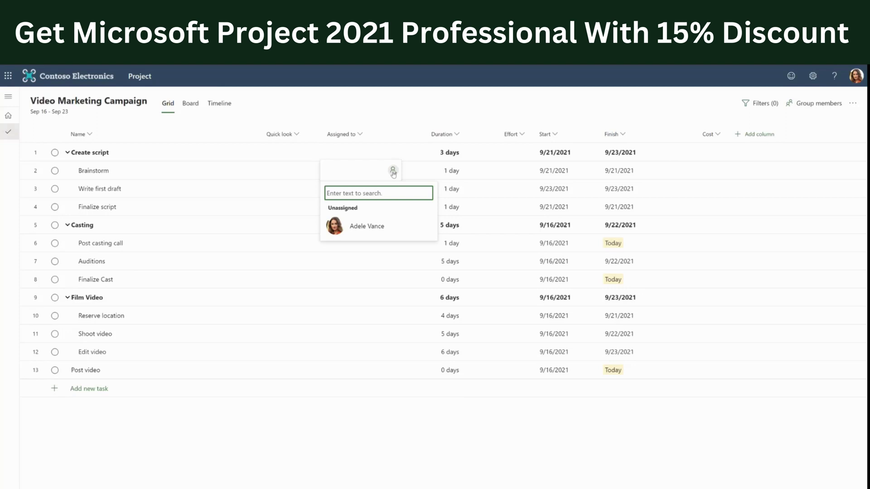
{"action": "type", "text": "alex w"}
{"action": "type", "text": "ilber"}
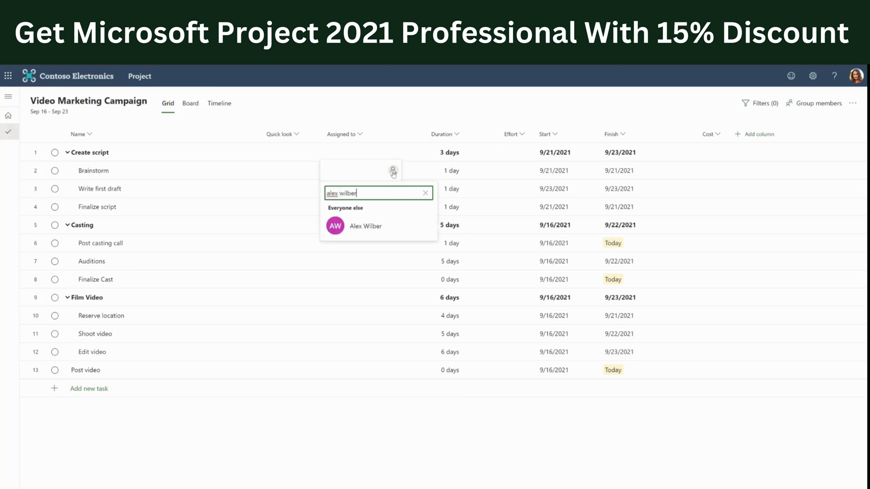
{"action": "left_click", "coordinate": [369, 228]}
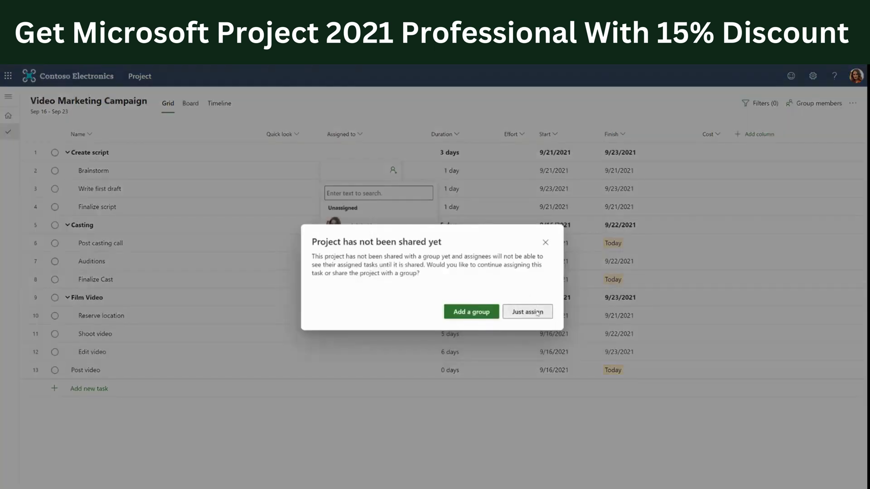
{"action": "left_click", "coordinate": [528, 312]}
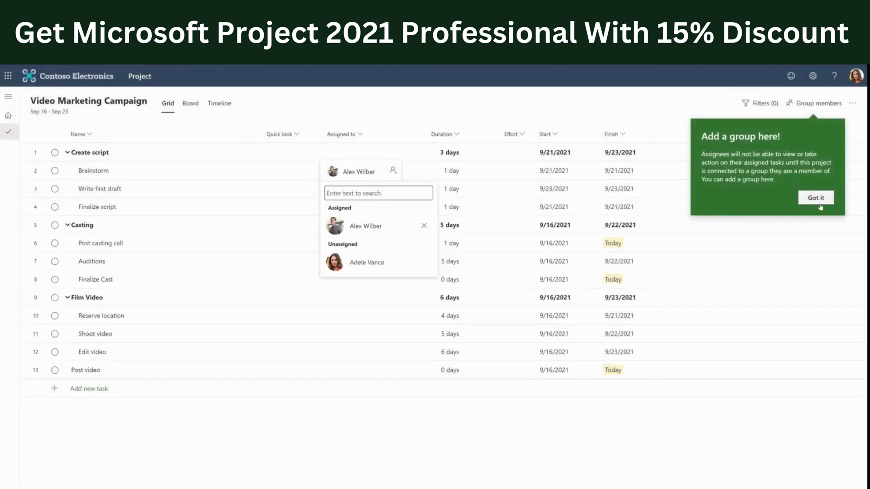
Dismiss the tip and add the project to the existing Sales and Marketing group.
{"action": "left_click", "coordinate": [823, 199]}
{"action": "left_click", "coordinate": [814, 103]}
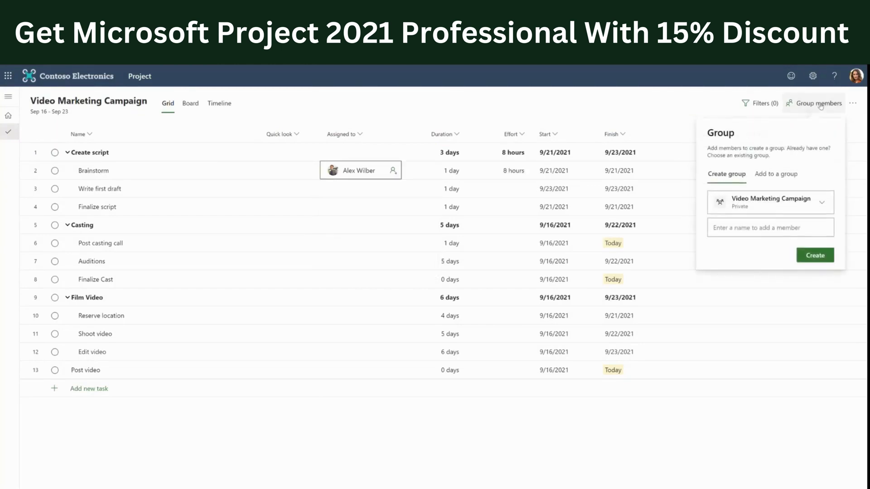
{"action": "left_click", "coordinate": [776, 174]}
{"action": "left_click", "coordinate": [768, 202]}
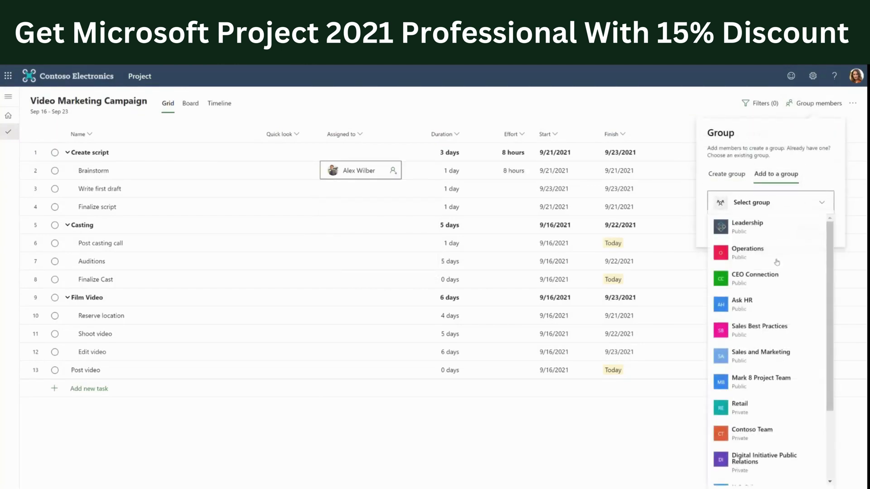
{"action": "left_click", "coordinate": [760, 358]}
{"action": "left_click", "coordinate": [816, 234]}
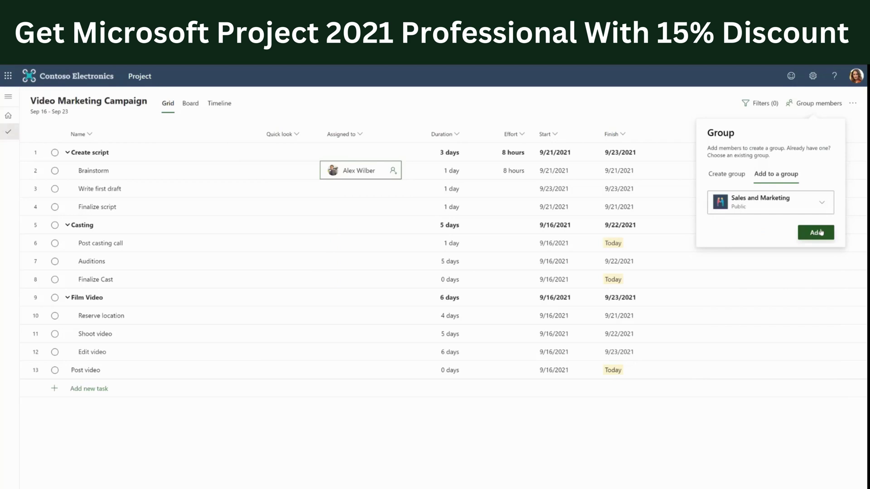
{"action": "left_click", "coordinate": [393, 188]}
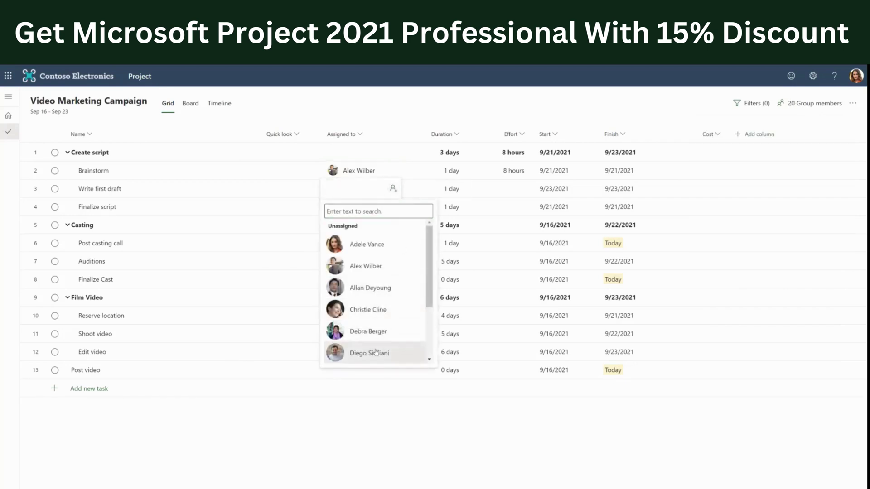
Give Write first draft to Diego Siciliani, then move on to the next task's assignee.
{"action": "left_click", "coordinate": [376, 352]}
{"action": "left_click", "coordinate": [265, 207]}
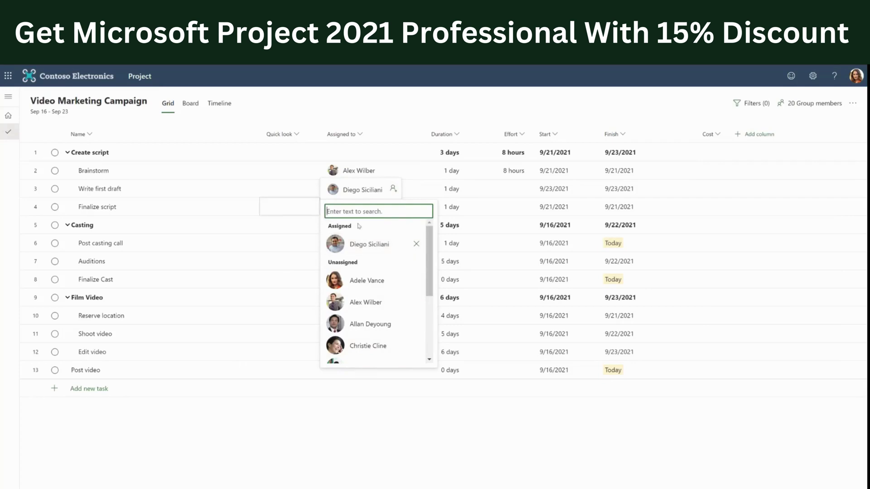
{"action": "left_click", "coordinate": [361, 224]}
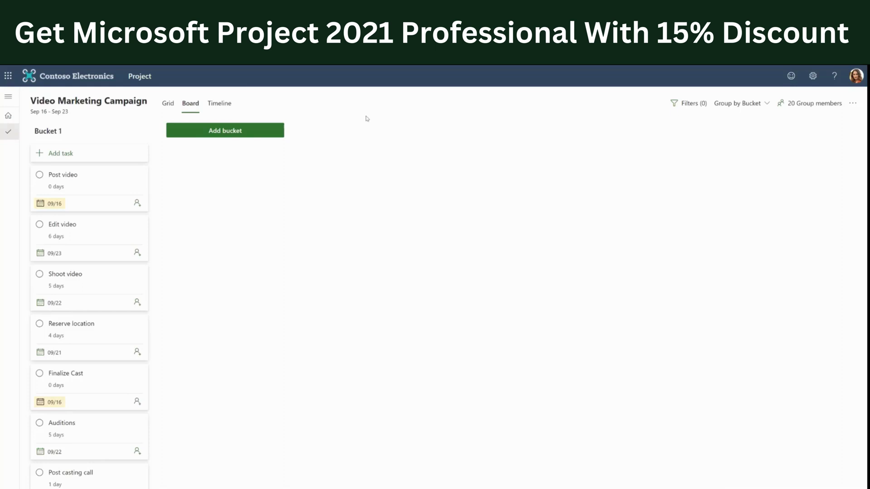
Rename Bucket 1 to 'To Do' and add 'In progress', 'Done' and 'Blocked' buckets.
{"action": "left_click", "coordinate": [91, 132]}
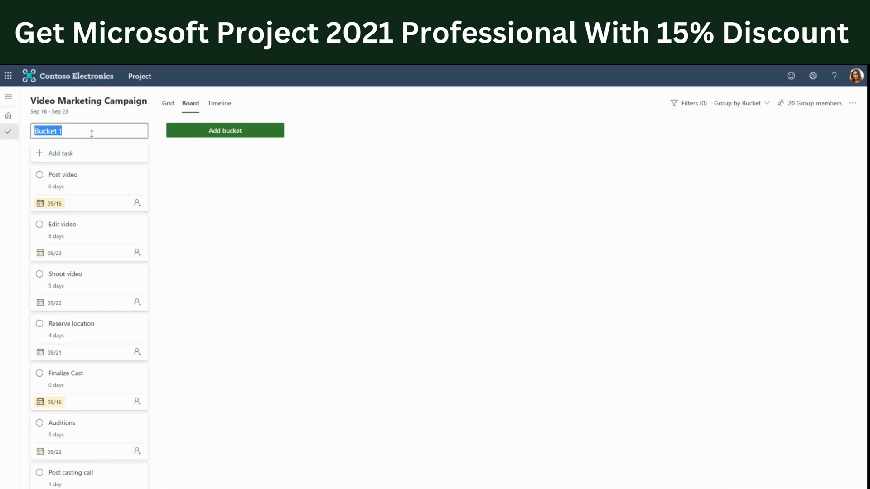
{"action": "type", "text": "To Do"}
{"action": "key", "text": "Return"}
{"action": "left_click", "coordinate": [240, 131]}
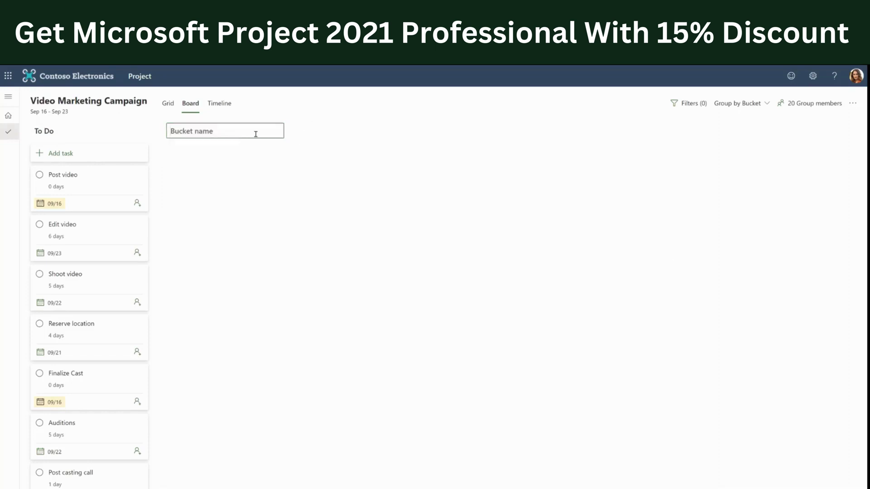
{"action": "type", "text": "In progress"}
{"action": "key", "text": "Return"}
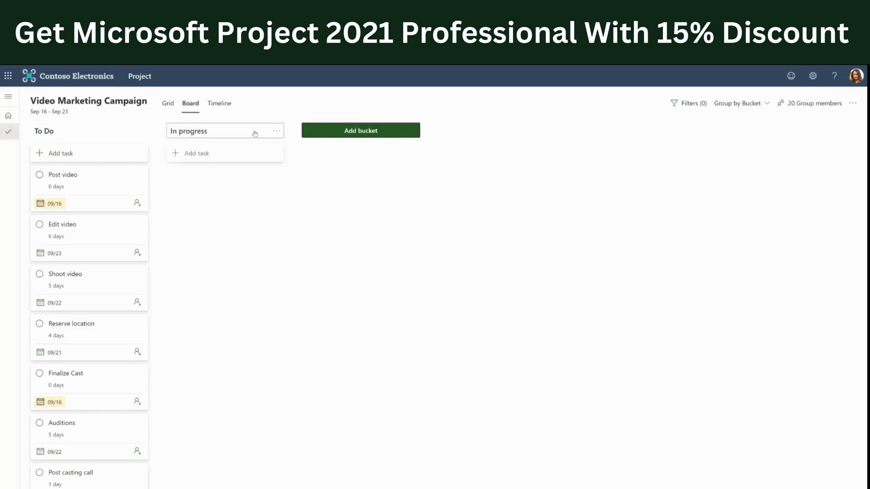
{"action": "left_click", "coordinate": [360, 131]}
{"action": "type", "text": "Done"}
{"action": "key", "text": "Return"}
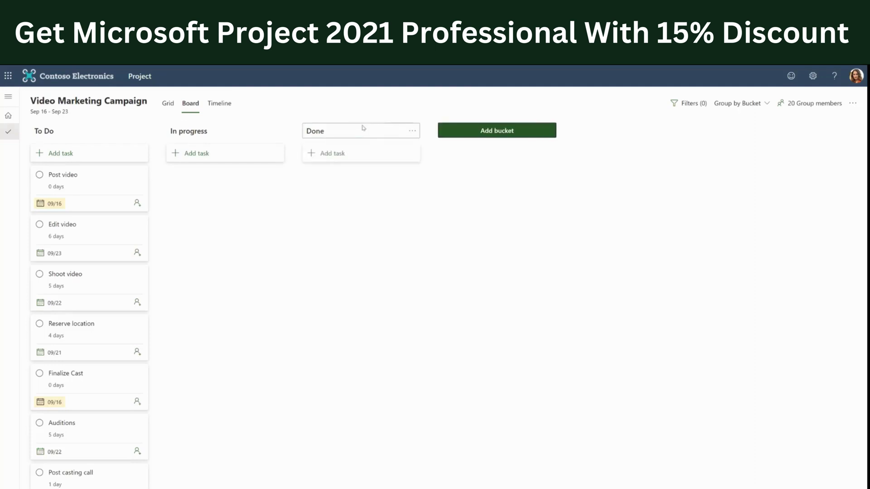
{"action": "left_click", "coordinate": [479, 131]}
{"action": "type", "text": "Blocked"}
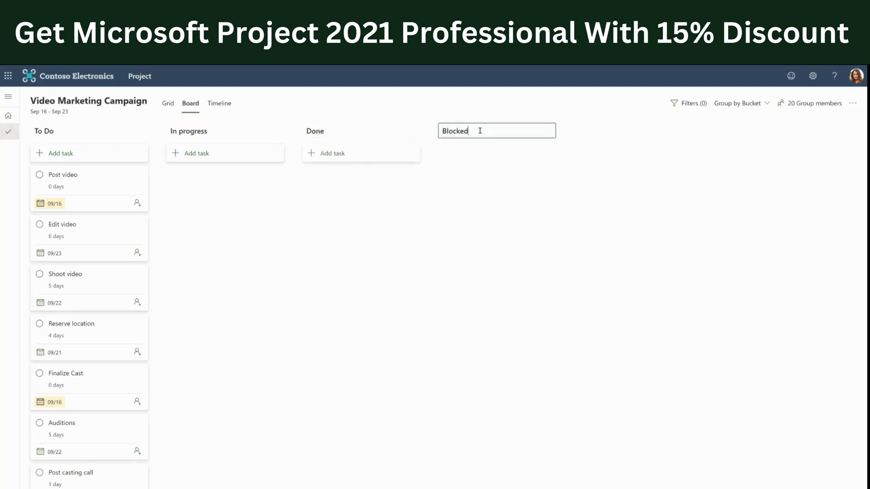
{"action": "key", "text": "Return"}
Move Reserve location into In progress and group the board by Assigned to.
{"action": "left_click_drag", "start_coordinate": [88, 424], "coordinate": [203, 234]}
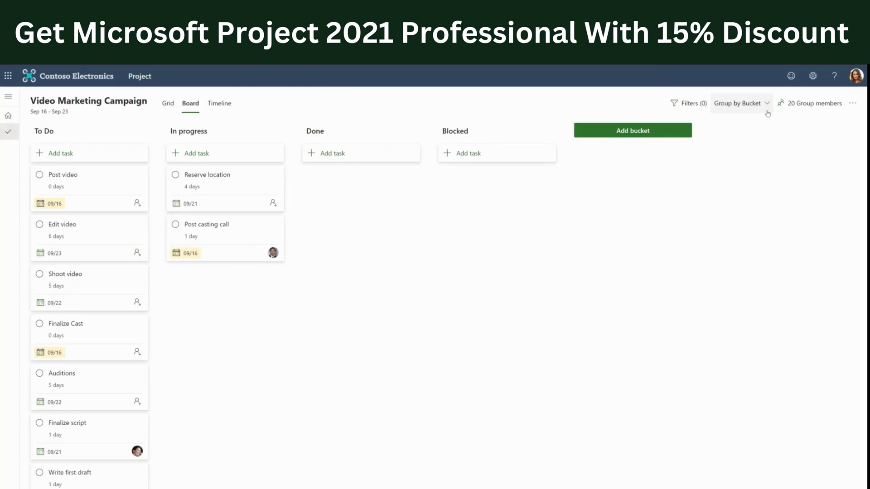
{"action": "left_click", "coordinate": [755, 103]}
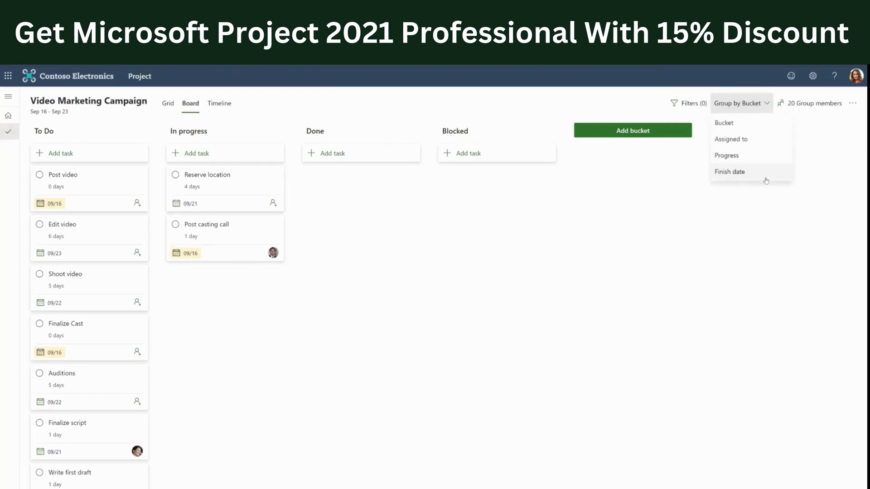
{"action": "left_click", "coordinate": [732, 139]}
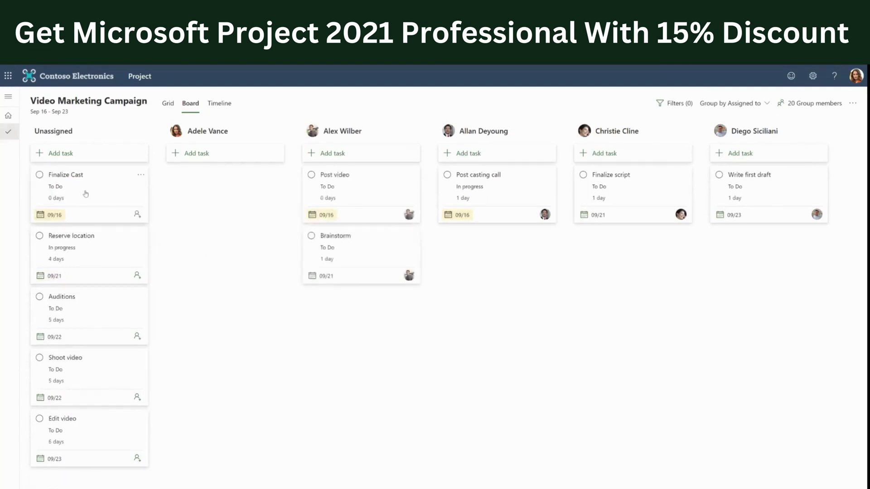
Assign Finalize Cast to Allan, Shoot video to Christie, Reserve location to Diego, Auditions to Adele.
{"action": "left_click_drag", "start_coordinate": [89, 190], "coordinate": [499, 248]}
{"action": "left_click_drag", "start_coordinate": [95, 319], "coordinate": [619, 245]}
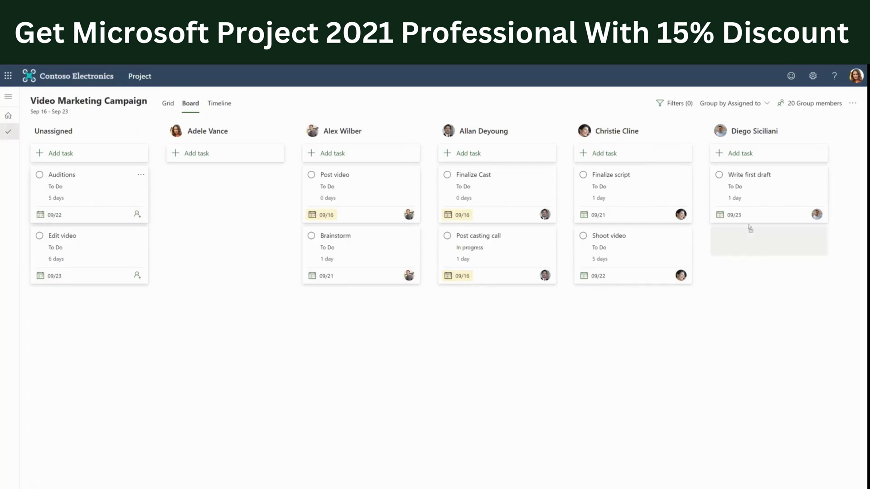
{"action": "left_click_drag", "start_coordinate": [97, 189], "coordinate": [768, 235]}
{"action": "left_click_drag", "start_coordinate": [76, 190], "coordinate": [246, 193]}
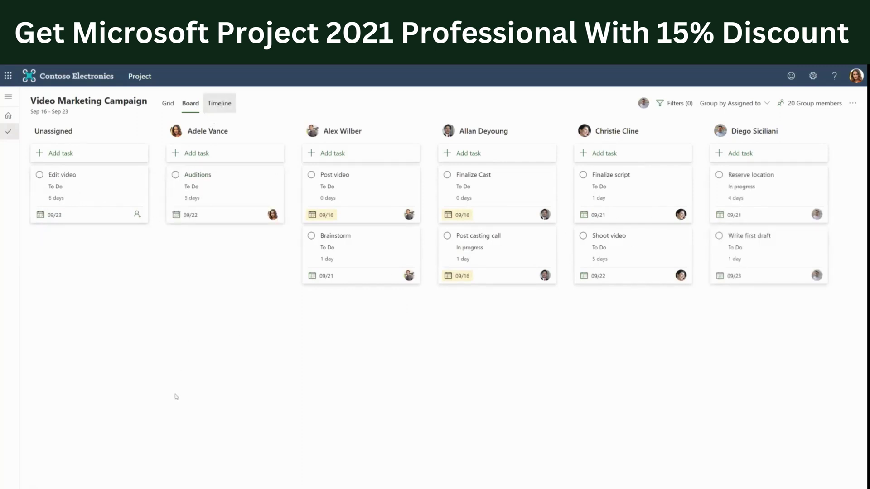
On the Timeline, move Casting to start Sep 27 and Film Video to Oct 7.
{"action": "left_click", "coordinate": [219, 103]}
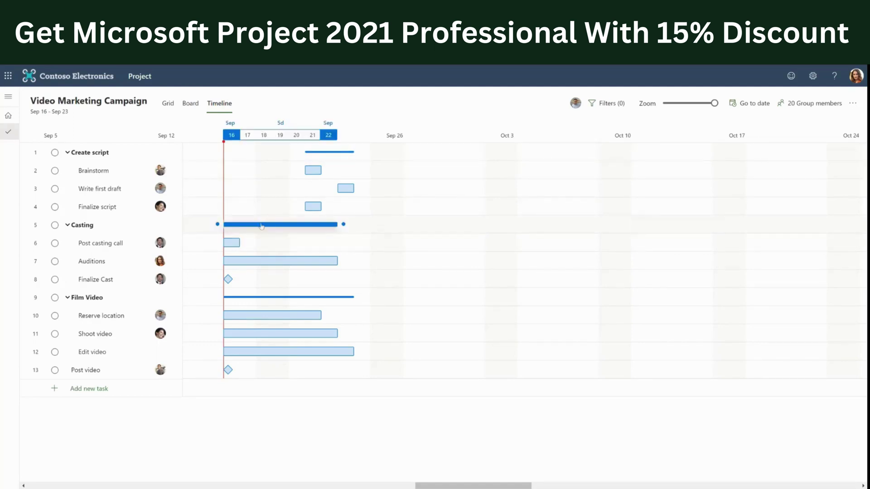
{"action": "left_click_drag", "start_coordinate": [262, 226], "coordinate": [441, 225]}
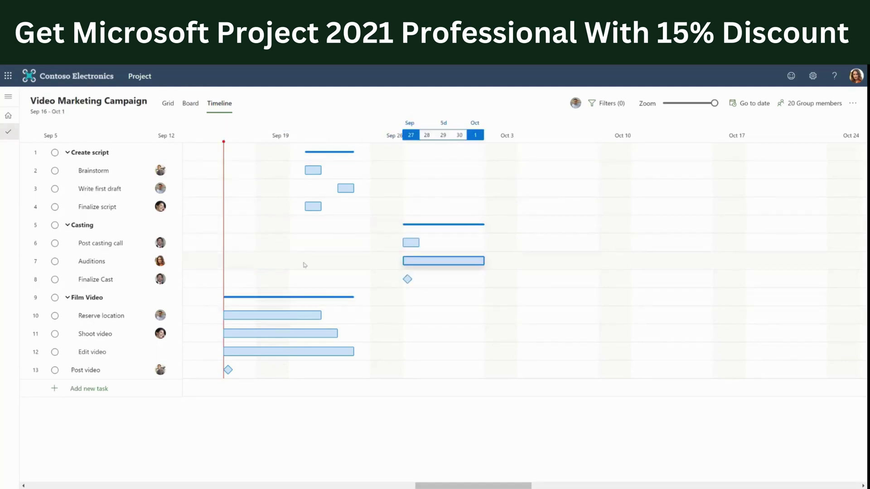
{"action": "left_click_drag", "start_coordinate": [288, 297], "coordinate": [612, 299]}
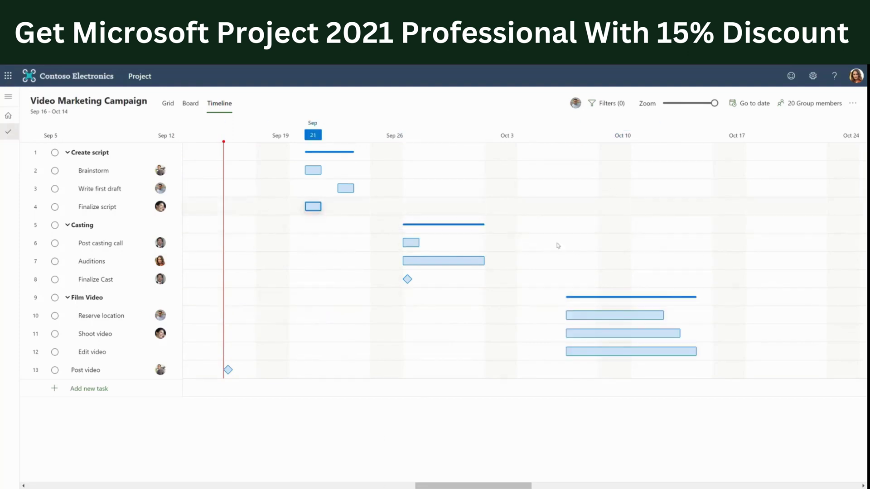
Link Create script→Casting→Film Video, Reserve location→Shoot video→Edit video, and Brainstorm→Write first draft.
{"action": "left_click_drag", "start_coordinate": [360, 152], "coordinate": [398, 224]}
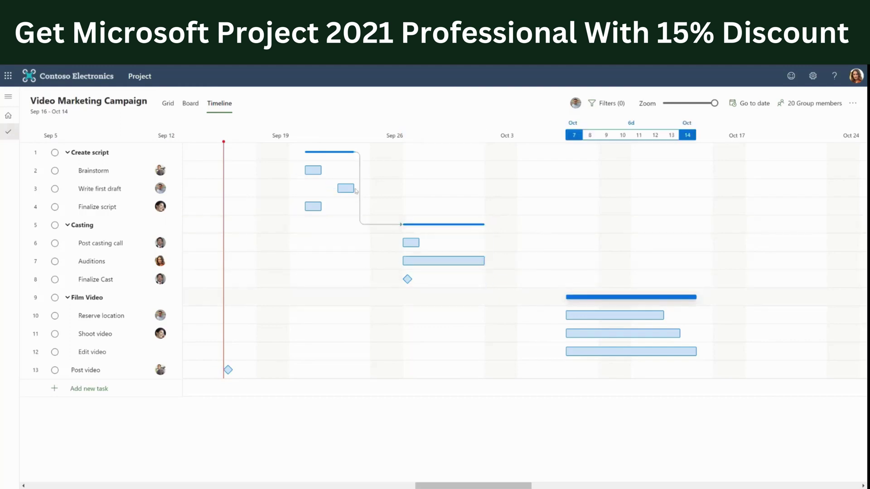
{"action": "mouse_move", "coordinate": [425, 243]}
{"action": "left_mouse_down"}
{"action": "mouse_move", "coordinate": [405, 262]}
{"action": "mouse_move", "coordinate": [537, 263]}
{"action": "left_mouse_up"}
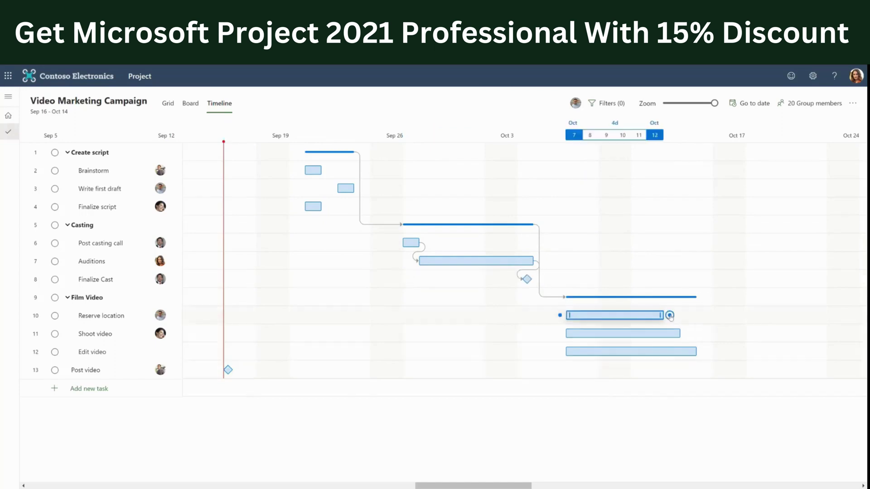
{"action": "left_click_drag", "start_coordinate": [670, 316], "coordinate": [612, 334]}
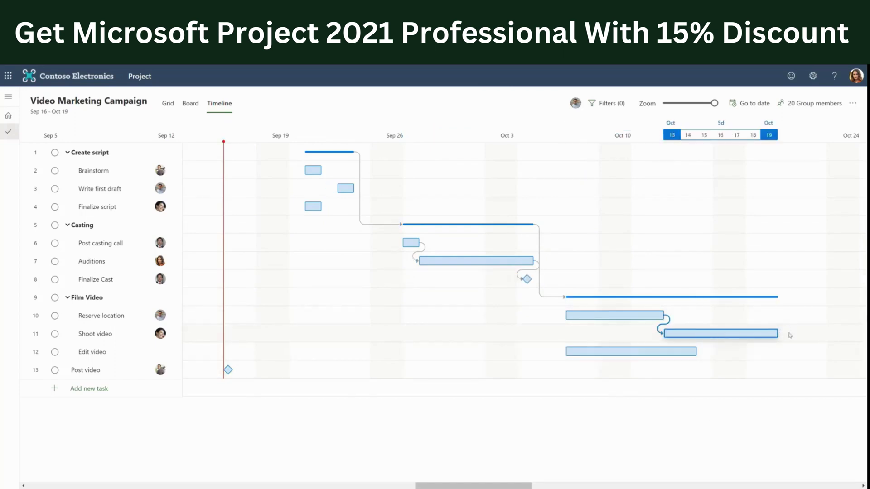
{"action": "left_click_drag", "start_coordinate": [784, 334], "coordinate": [569, 352]}
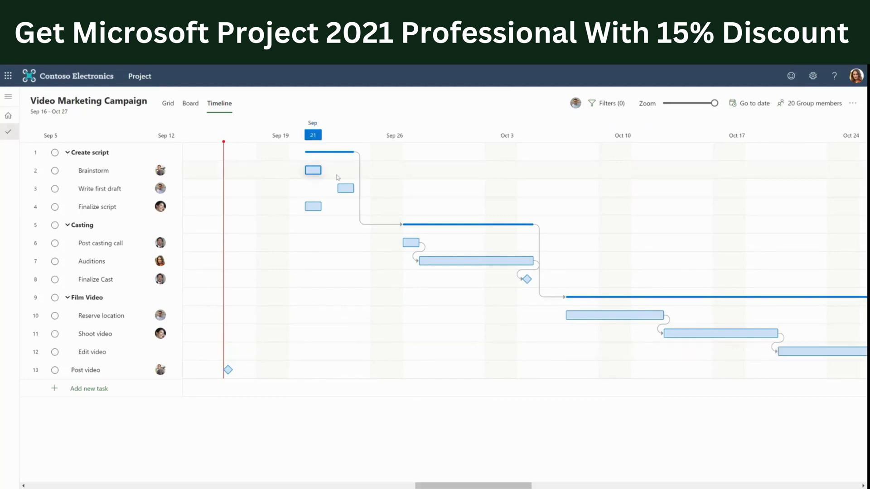
{"action": "mouse_move", "coordinate": [326, 171]}
{"action": "left_mouse_down"}
{"action": "mouse_move", "coordinate": [345, 188]}
{"action": "mouse_move", "coordinate": [312, 207]}
{"action": "left_mouse_up"}
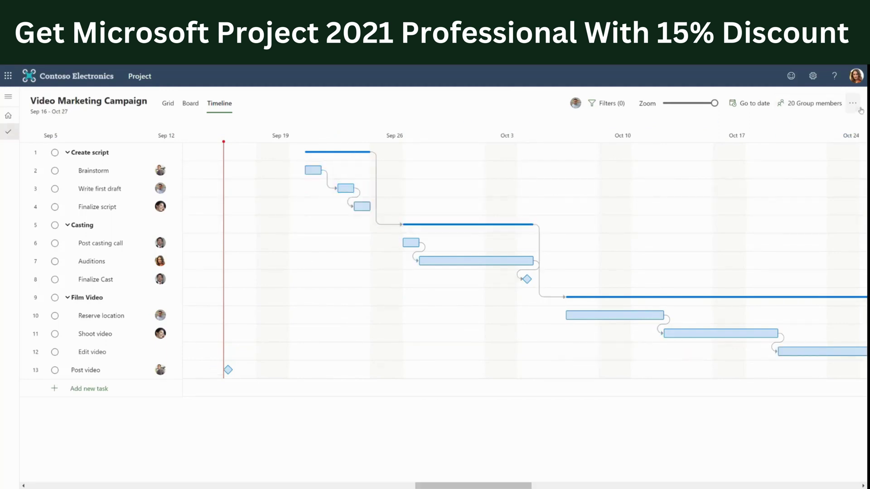
Show the project's more-options menu with Export to Excel and PDF choices.
{"action": "left_click", "coordinate": [853, 102]}
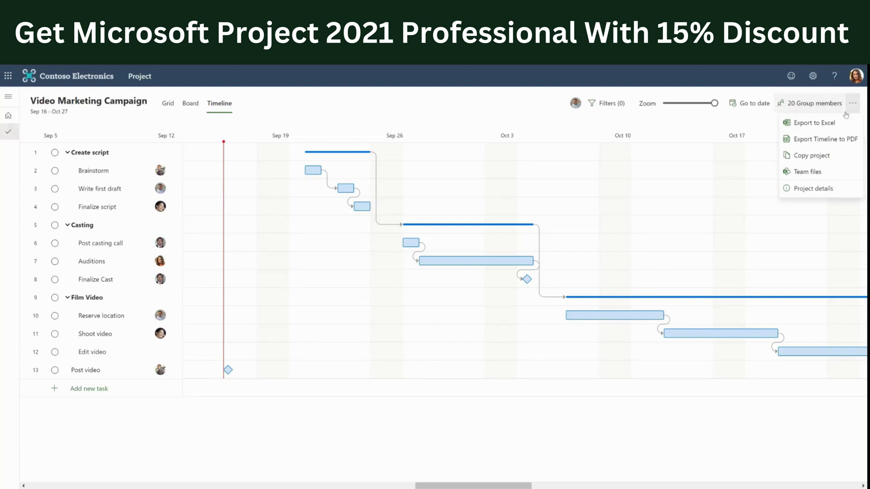